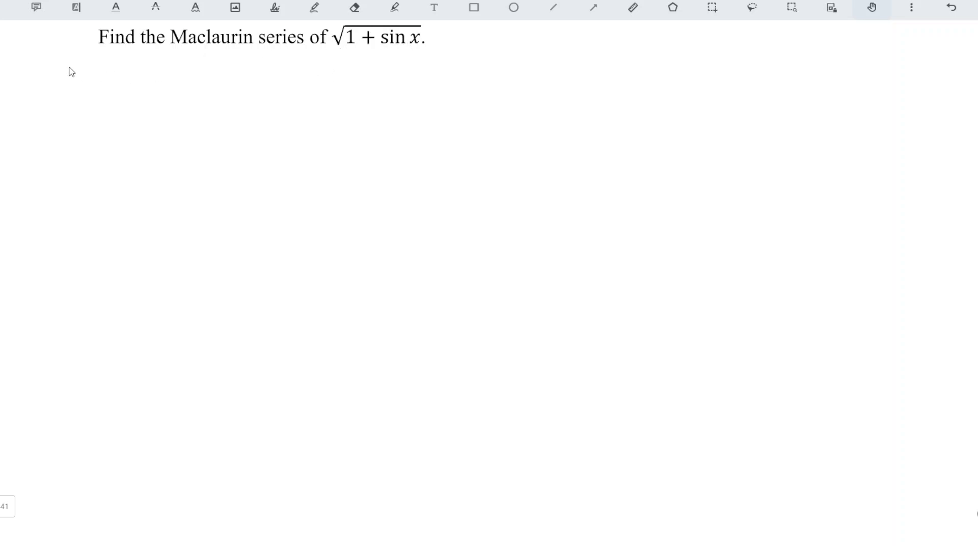
- Handwrite 'let f(x) = (1+sin x)^(1/2)' in blue ink below the question
key("p")
left_click(50, 70)
mouse_move(49, 69)
left_mouse_down()
mouse_move(91, 92)
mouse_move(99, 77)
mouse_move(116, 92)
left_mouse_up()
mouse_move(117, 71)
left_mouse_down()
mouse_move(114, 96)
mouse_move(135, 76)
left_mouse_up()
mouse_move(125, 82)
left_mouse_down()
mouse_move(155, 72)
mouse_move(164, 90)
left_mouse_up()
left_click_drag(167, 83, 172, 89)
mouse_move(187, 76)
left_mouse_down()
mouse_move(178, 89)
mouse_move(205, 90)
left_mouse_up()
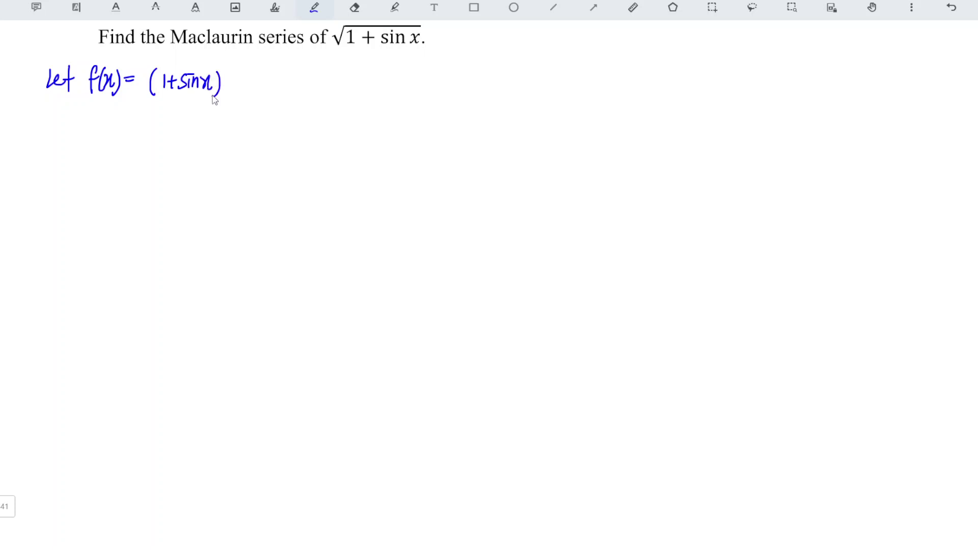
left_click_drag(227, 57, 236, 75)
- Write 'f(0) =' to the right of the function
key("Escape")
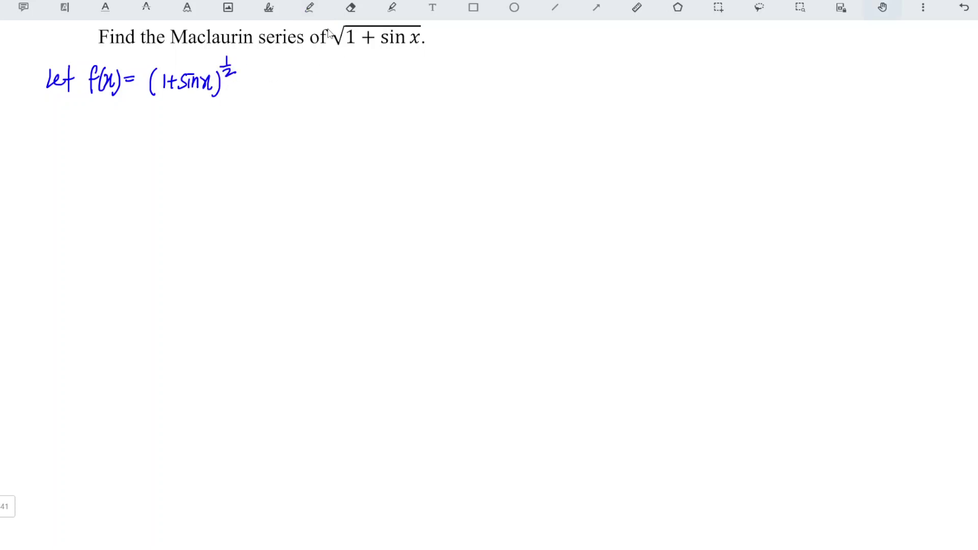
left_click_drag(305, 67, 293, 94)
mouse_move(286, 82)
left_mouse_down()
mouse_move(303, 80)
mouse_move(306, 93)
left_mouse_up()
left_click_drag(316, 76, 337, 75)
left_click_drag(328, 80, 338, 80)
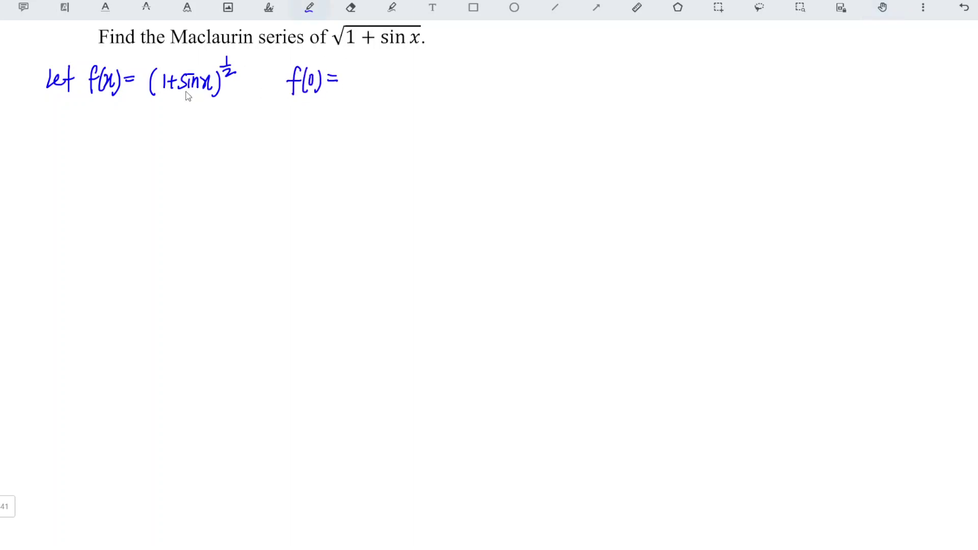
key("p")
- Complete f(0) = 1 and begin f'(x) = ½(1+sin x) on the next line
left_click_drag(352, 72, 351, 94)
left_click_drag(93, 119, 85, 146)
left_click_drag(82, 131, 113, 144)
mouse_move(117, 123)
left_mouse_down()
mouse_move(117, 144)
mouse_move(135, 128)
left_mouse_up()
left_click_drag(127, 134, 147, 129)
mouse_move(142, 134)
left_mouse_down()
mouse_move(152, 134)
mouse_move(155, 148)
mouse_move(181, 141)
left_mouse_up()
mouse_move(198, 125)
left_mouse_down()
mouse_move(189, 143)
mouse_move(225, 141)
left_mouse_up()
mouse_move(226, 126)
left_mouse_down()
mouse_move(218, 141)
mouse_move(228, 149)
left_mouse_up()
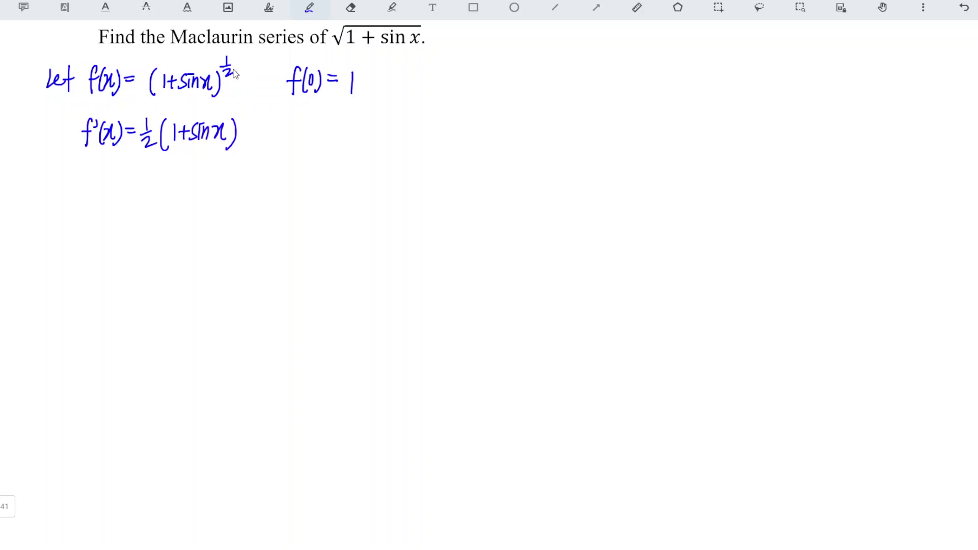
- Add the −½ exponent and cos x to finish f'(x) = ½(1+sin x)^(−½) cos x
left_click_drag(249, 104, 249, 115)
left_click_drag(244, 117, 255, 124)
mouse_move(264, 127)
left_mouse_down()
mouse_move(263, 145)
mouse_move(278, 144)
left_mouse_up()
left_click_drag(288, 130, 296, 144)
- Write f'(0) = ½ beside the derivative
mouse_move(348, 120)
left_mouse_down()
mouse_move(360, 142)
mouse_move(369, 125)
left_mouse_up()
left_click_drag(375, 120, 377, 141)
left_click_drag(386, 124, 396, 131)
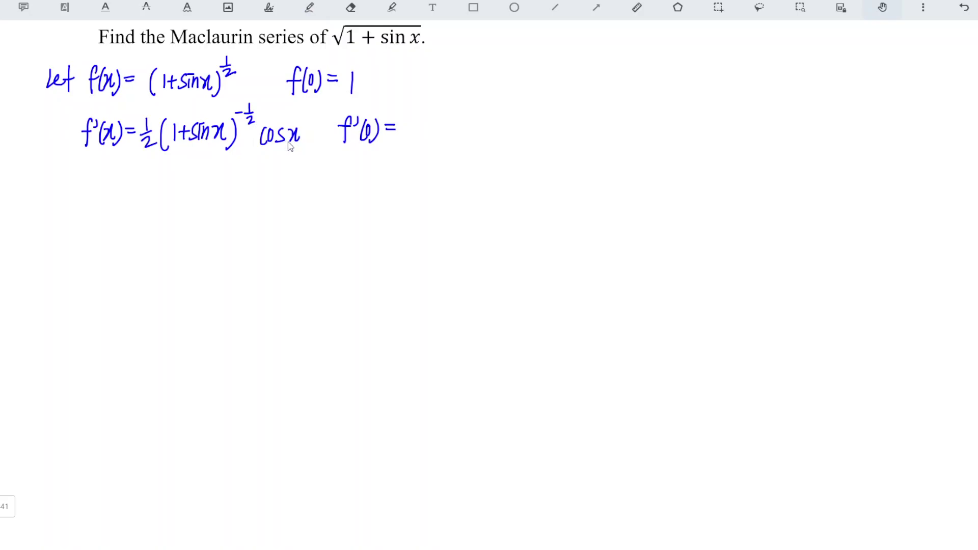
left_click_drag(409, 115, 409, 123)
mouse_move(404, 128)
left_mouse_down()
mouse_move(415, 126)
mouse_move(418, 142)
left_mouse_up()
- Start the next line with = ½ · 1/√(1+sin x)
left_click(128, 179)
left_click_drag(148, 168, 149, 179)
mouse_move(142, 182)
left_mouse_down()
mouse_move(154, 182)
mouse_move(159, 196)
left_mouse_up()
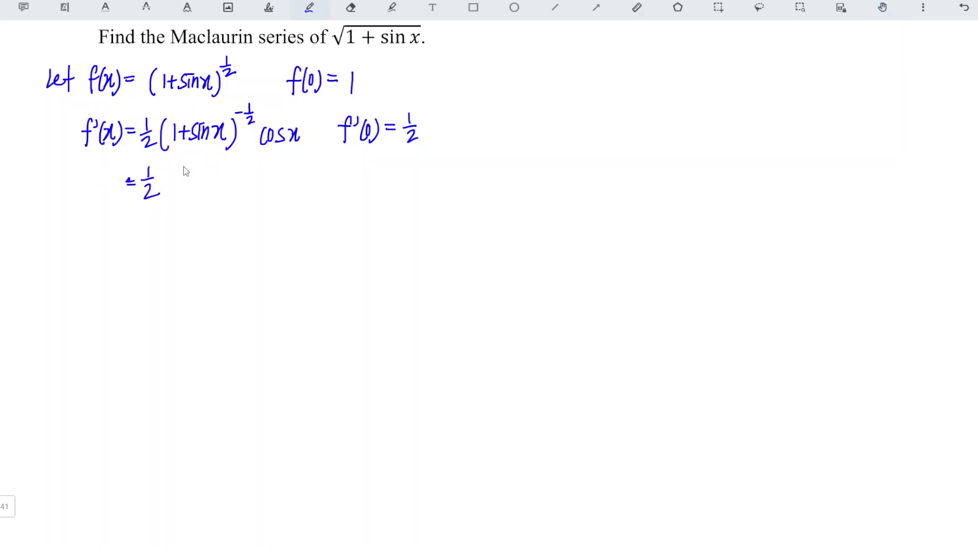
left_click(193, 159)
left_click_drag(194, 159, 194, 169)
left_click_drag(165, 171, 222, 180)
mouse_move(162, 195)
left_mouse_down()
mouse_move(174, 180)
mouse_move(180, 204)
left_mouse_up()
left_click_drag(186, 196, 193, 196)
left_click_drag(189, 190, 203, 202)
left_click_drag(206, 203, 216, 204)
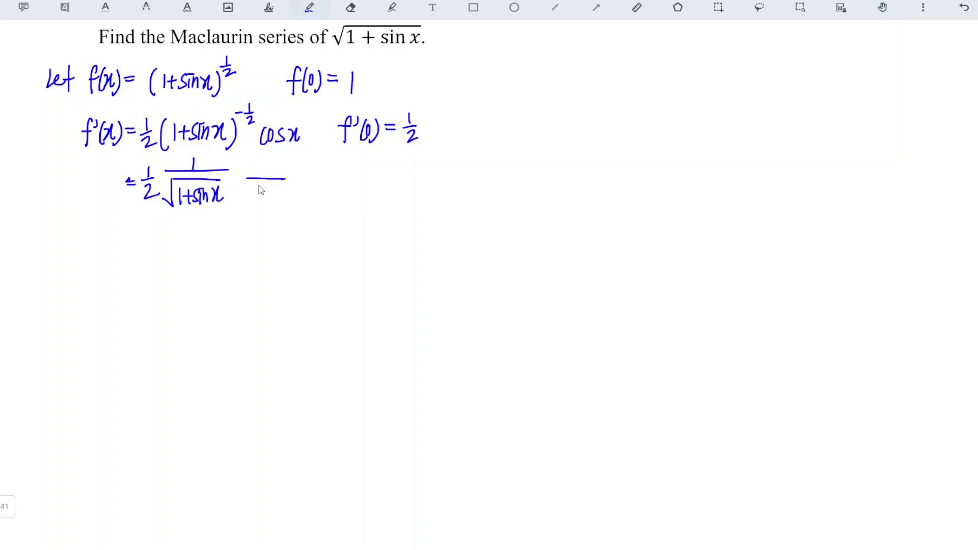
- Multiply by √(1−sin x)/√(1−sin x) and append cos x
mouse_move(240, 196)
left_mouse_down()
mouse_move(297, 180)
mouse_move(251, 190)
mouse_move(276, 198)
mouse_move(277, 189)
mouse_move(293, 204)
left_mouse_up()
key("Escape")
left_click_drag(238, 170, 314, 171)
mouse_move(248, 147)
left_mouse_down()
mouse_move(299, 149)
mouse_move(251, 153)
mouse_move(281, 168)
mouse_move(306, 156)
mouse_move(326, 186)
mouse_move(337, 174)
left_mouse_up()
mouse_move(349, 172)
left_mouse_down()
mouse_move(343, 183)
mouse_move(359, 173)
mouse_move(359, 186)
left_mouse_up()
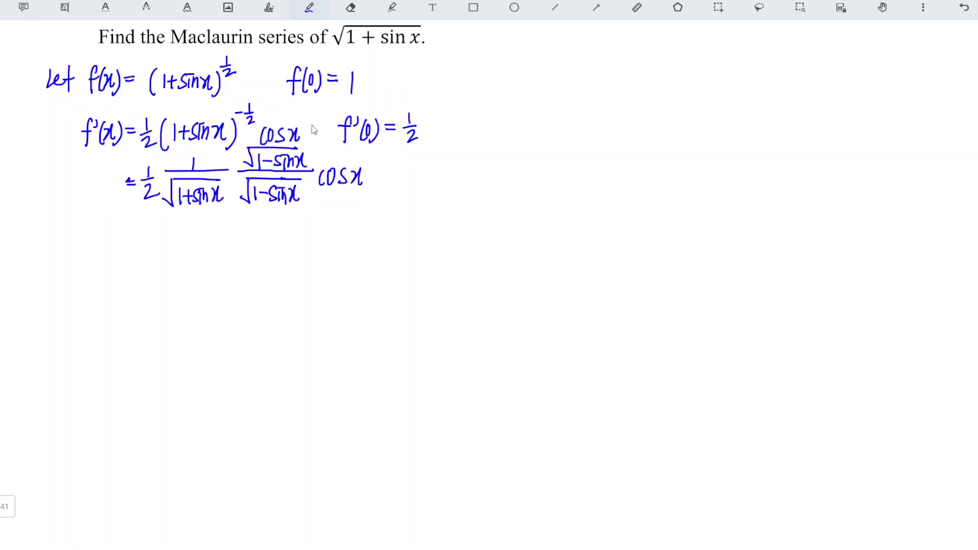
left_click(309, 9)
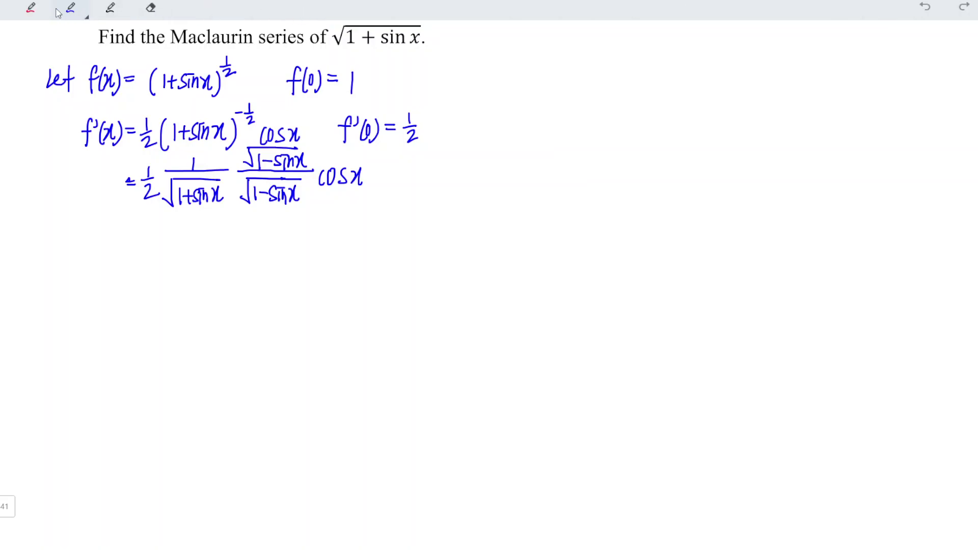
- Switch to red ink and write the note √a × √b = √ab below the fraction
left_click(20, 18)
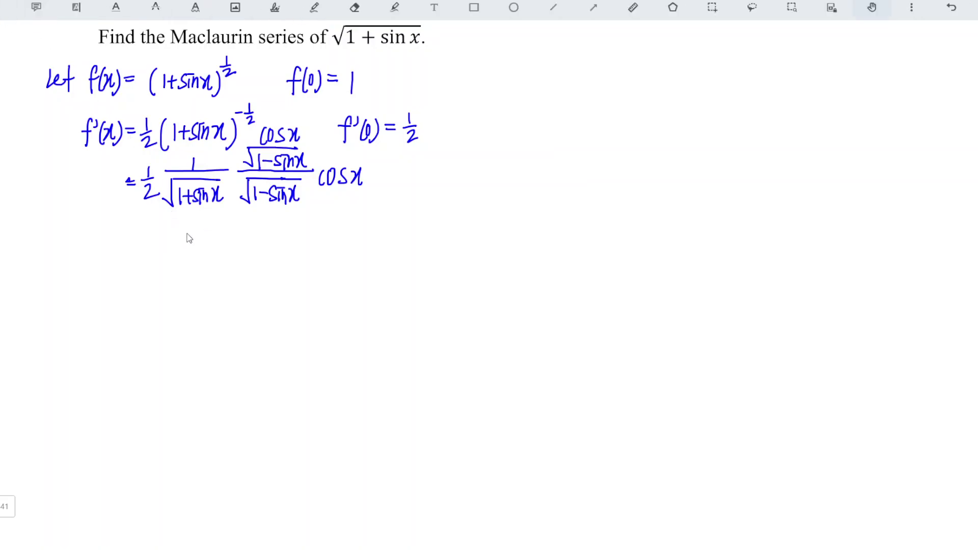
mouse_move(178, 239)
left_mouse_down()
mouse_move(202, 227)
mouse_move(200, 241)
mouse_move(216, 246)
left_mouse_up()
mouse_move(224, 248)
left_mouse_down()
mouse_move(229, 228)
mouse_move(224, 249)
left_mouse_up()
mouse_move(229, 228)
left_mouse_down()
mouse_move(247, 227)
mouse_move(238, 247)
mouse_move(263, 233)
left_mouse_up()
left_click_drag(255, 237, 279, 249)
mouse_move(281, 226)
left_mouse_down()
mouse_move(302, 229)
mouse_move(299, 247)
left_mouse_up()
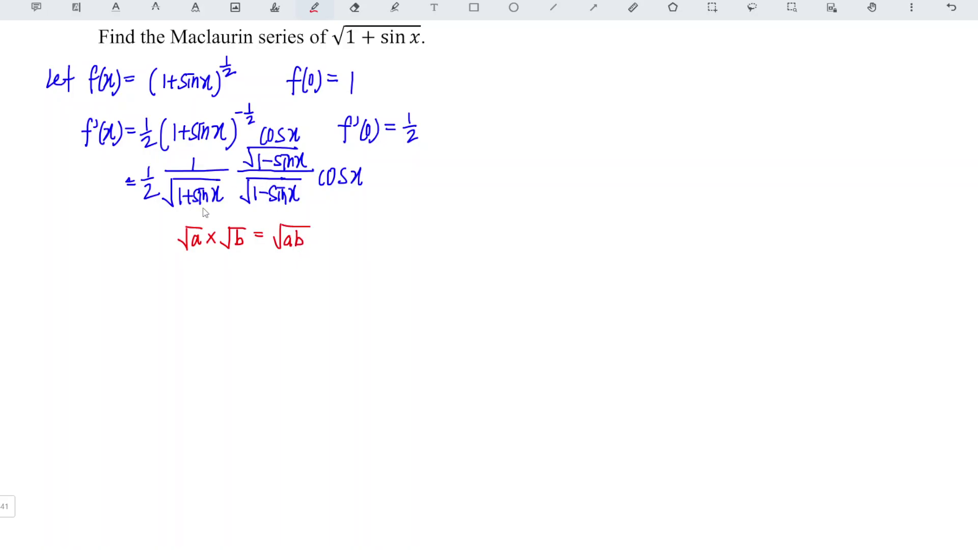
- Write the red note √(1−sin²x) = √(cos²x) = cos x beneath it
key("h")
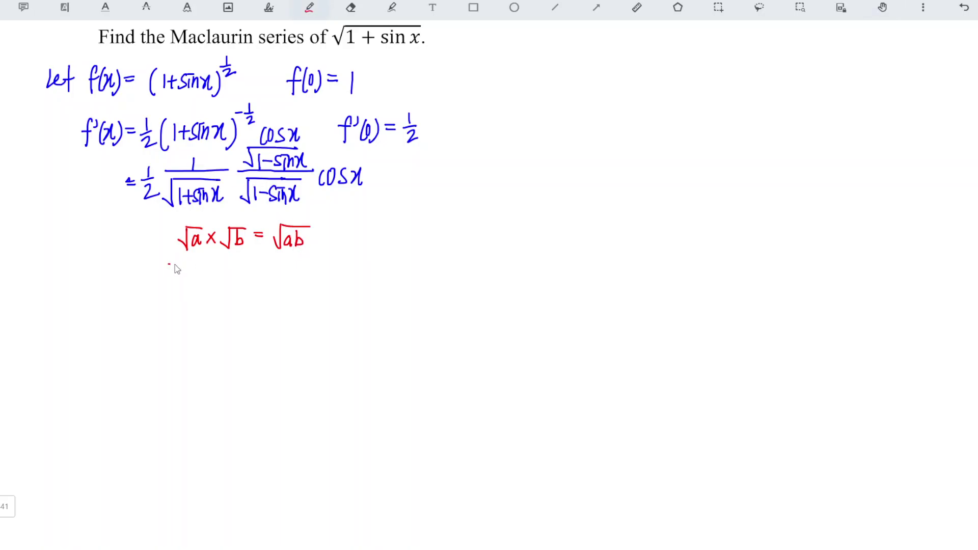
mouse_move(183, 264)
left_mouse_down()
mouse_move(240, 263)
mouse_move(157, 287)
mouse_move(184, 289)
mouse_move(200, 280)
mouse_move(230, 289)
mouse_move(230, 277)
mouse_move(244, 288)
mouse_move(265, 273)
left_mouse_up()
mouse_move(254, 279)
left_mouse_down()
mouse_move(297, 289)
mouse_move(315, 277)
left_mouse_up()
left_click_drag(319, 277, 321, 291)
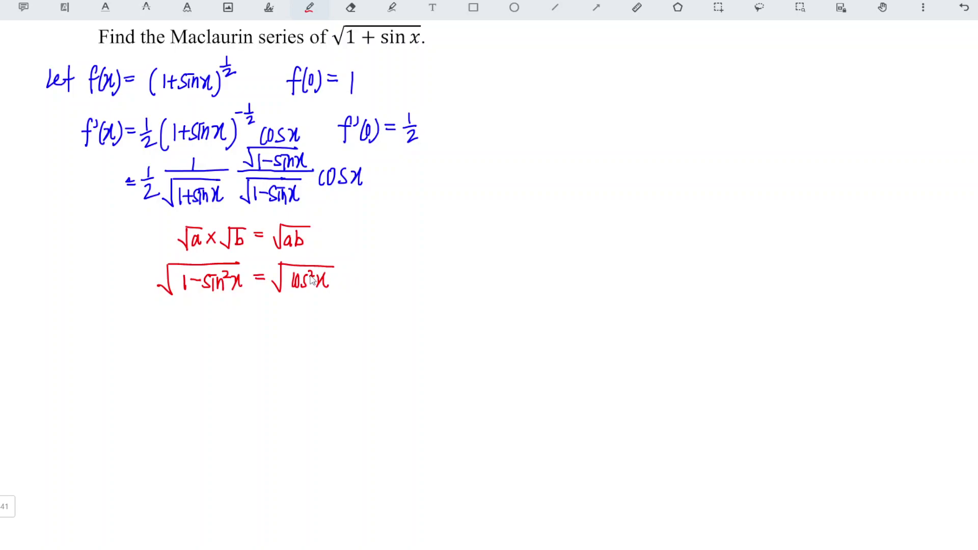
left_click(344, 277)
mouse_move(386, 273)
left_mouse_down()
mouse_move(378, 286)
mouse_move(401, 286)
left_mouse_up()
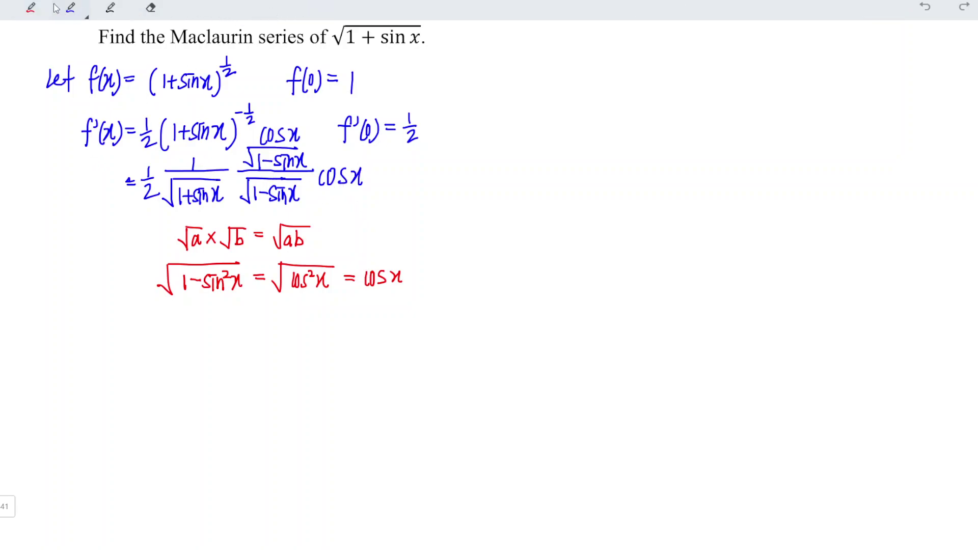
- Write the simplified f'(x) = ½(1−sin x)^½ in blue below the red notes
mouse_move(122, 313)
left_mouse_down()
mouse_move(105, 344)
mouse_move(113, 329)
left_mouse_up()
left_click_drag(126, 315, 129, 340)
mouse_move(133, 324)
left_mouse_down()
mouse_move(142, 337)
mouse_move(134, 338)
left_mouse_up()
mouse_move(144, 319)
left_mouse_down()
mouse_move(145, 337)
mouse_move(156, 324)
left_mouse_up()
left_click_drag(149, 332, 176, 342)
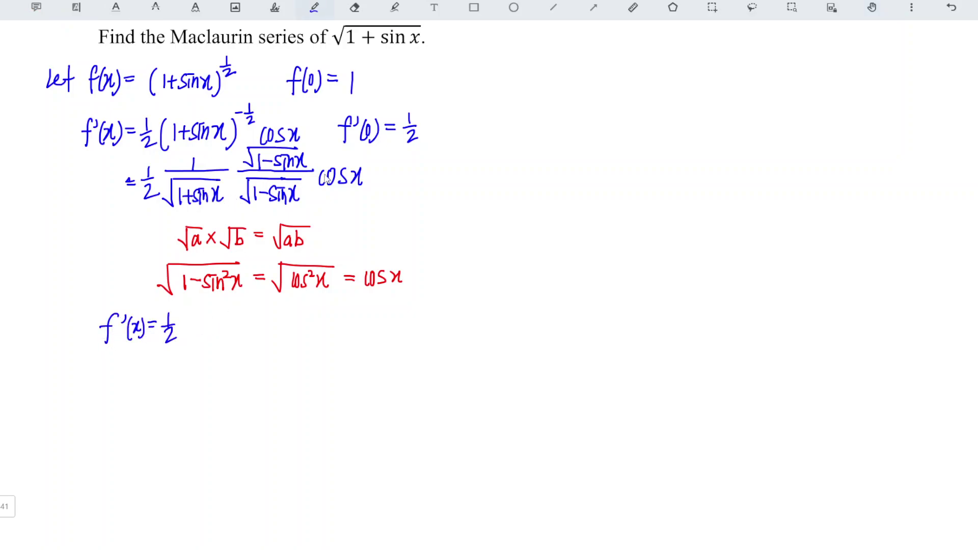
left_click_drag(190, 320, 187, 341)
mouse_move(195, 327)
left_mouse_down()
mouse_move(194, 339)
mouse_move(205, 332)
left_mouse_up()
mouse_move(212, 324)
left_mouse_down()
mouse_move(206, 339)
mouse_move(243, 338)
mouse_move(237, 345)
left_mouse_up()
left_click_drag(248, 325, 249, 344)
left_click_drag(259, 308, 259, 318)
mouse_move(254, 322)
left_mouse_down()
mouse_move(265, 320)
mouse_move(266, 335)
left_mouse_up()
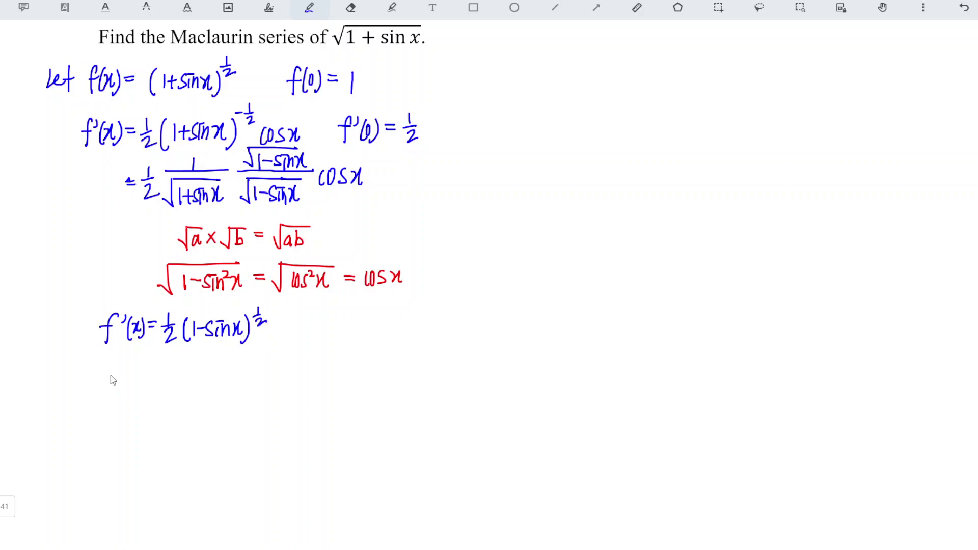
- Begin the second derivative as f''(x) = ¼(1−sin x)^(−½) on the next line
left_click_drag(107, 370, 98, 401)
left_click_drag(94, 383, 112, 380)
mouse_move(118, 371)
left_mouse_down()
mouse_move(128, 398)
mouse_move(135, 392)
left_mouse_up()
left_click_drag(136, 379, 137, 395)
left_click_drag(146, 380, 158, 385)
key("p")
left_click(172, 371)
left_click_drag(172, 371, 172, 379)
left_click_drag(166, 383, 182, 382)
mouse_move(172, 386)
left_mouse_down()
mouse_move(168, 395)
mouse_move(182, 394)
left_mouse_up()
mouse_move(177, 387)
left_mouse_down()
mouse_move(176, 400)
mouse_move(238, 382)
mouse_move(247, 388)
mouse_move(280, 367)
left_mouse_up()
left_click_drag(275, 370, 289, 377)
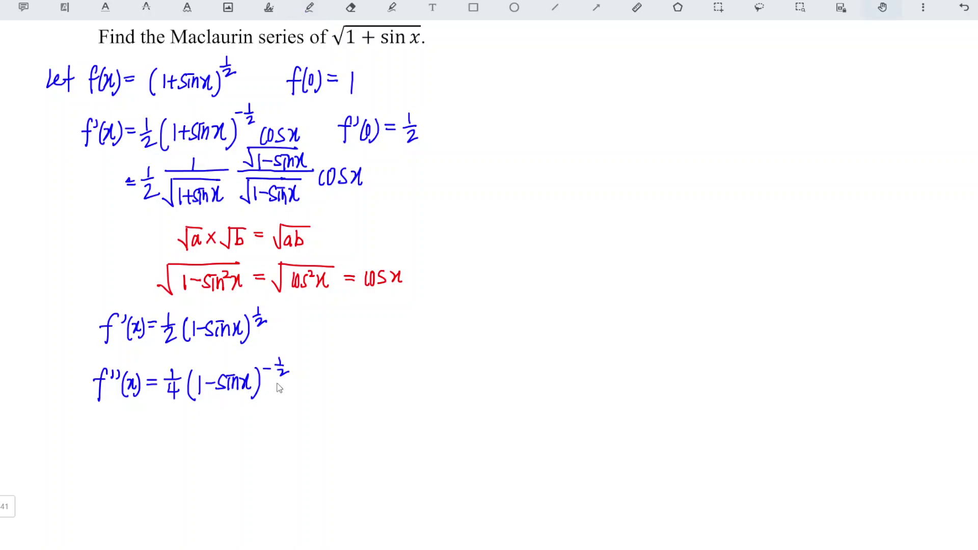
- Finish the second derivative with the (−cos x) factor
key("Escape")
left_click_drag(302, 382, 314, 389)
left_click_drag(326, 376, 352, 397)
left_click(351, 367)
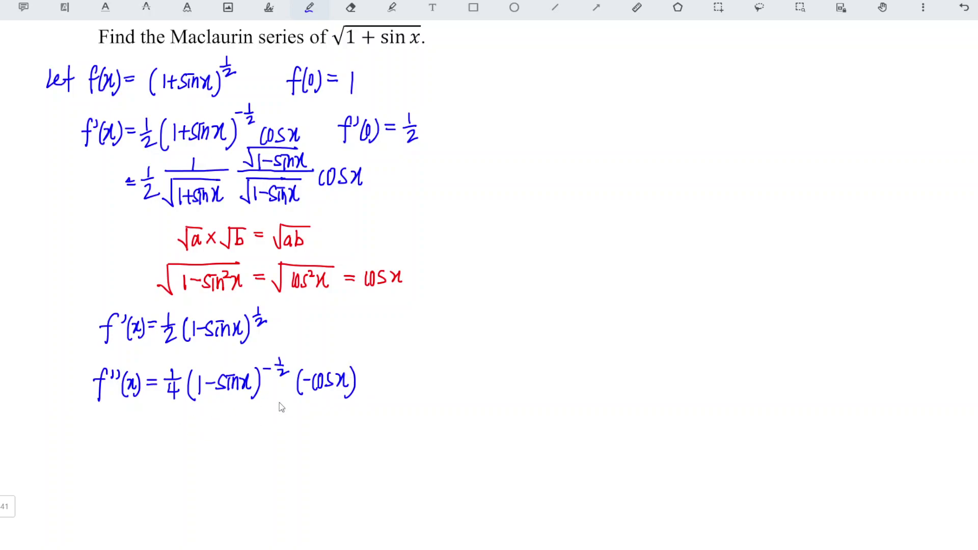
key("Escape")
- Write = −¼ · 1/√(1−sin x) on a new line below f''(x)
left_click_drag(151, 427, 164, 433)
key("Escape")
left_click_drag(192, 424, 193, 428)
mouse_move(186, 431)
left_mouse_down()
mouse_move(199, 431)
mouse_move(199, 442)
left_mouse_up()
left_click_drag(194, 436, 193, 452)
left_click_drag(234, 414, 234, 420)
left_click_drag(205, 421, 266, 427)
mouse_move(210, 437)
left_mouse_down()
mouse_move(210, 445)
mouse_move(217, 427)
mouse_move(223, 451)
mouse_move(247, 444)
left_mouse_up()
mouse_move(246, 437)
left_mouse_down()
mouse_move(242, 448)
mouse_move(253, 447)
left_mouse_up()
left_click_drag(256, 448, 268, 448)
mouse_move(268, 439)
left_mouse_down()
mouse_move(262, 448)
mouse_move(289, 402)
mouse_move(346, 400)
left_mouse_up()
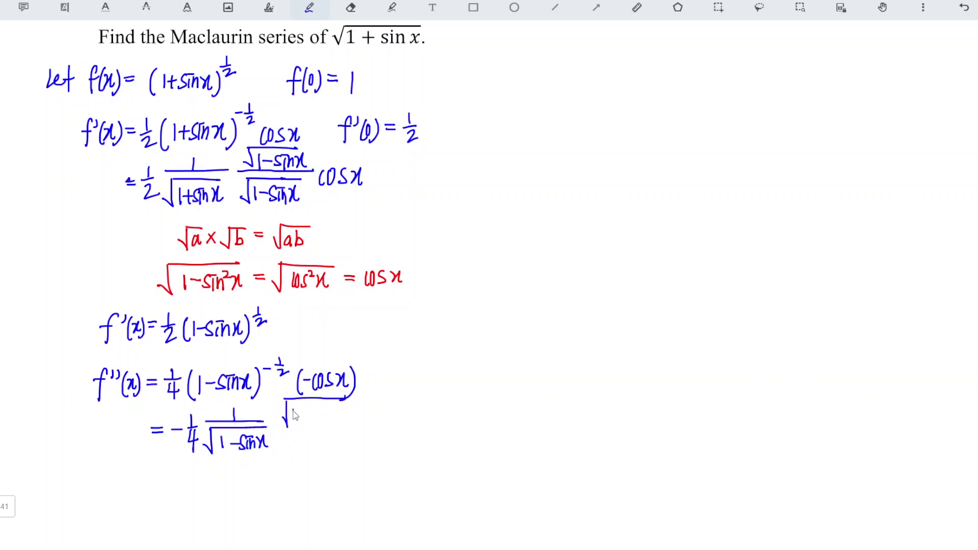
- Multiply by √(1+sin x)/√(1+sin x) and append cos x
left_click_drag(294, 410, 294, 424)
left_click_drag(298, 416, 307, 415)
mouse_move(302, 409)
left_mouse_down()
mouse_move(302, 424)
mouse_move(346, 407)
left_mouse_up()
mouse_move(274, 424)
left_mouse_down()
mouse_move(339, 426)
mouse_move(290, 453)
mouse_move(326, 444)
mouse_move(359, 456)
left_mouse_up()
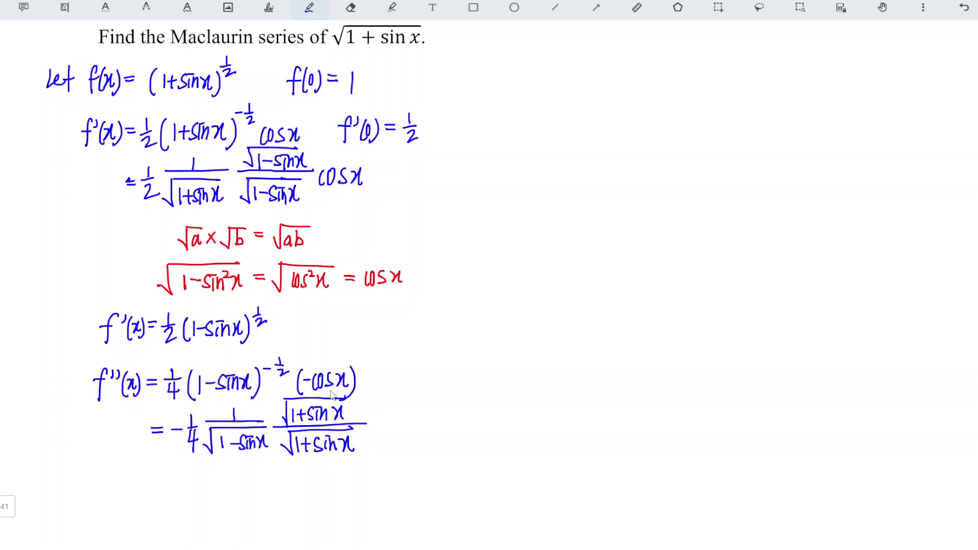
mouse_move(374, 419)
left_mouse_down()
mouse_move(369, 434)
mouse_move(379, 433)
left_mouse_up()
mouse_move(391, 418)
left_mouse_down()
mouse_move(386, 432)
mouse_move(405, 432)
left_mouse_up()
left_click_drag(406, 417, 398, 433)
- Write the simplified result = −¼(1+sin x)^½ on the next line
left_click_drag(151, 467, 163, 467)
left_click_drag(151, 471, 165, 470)
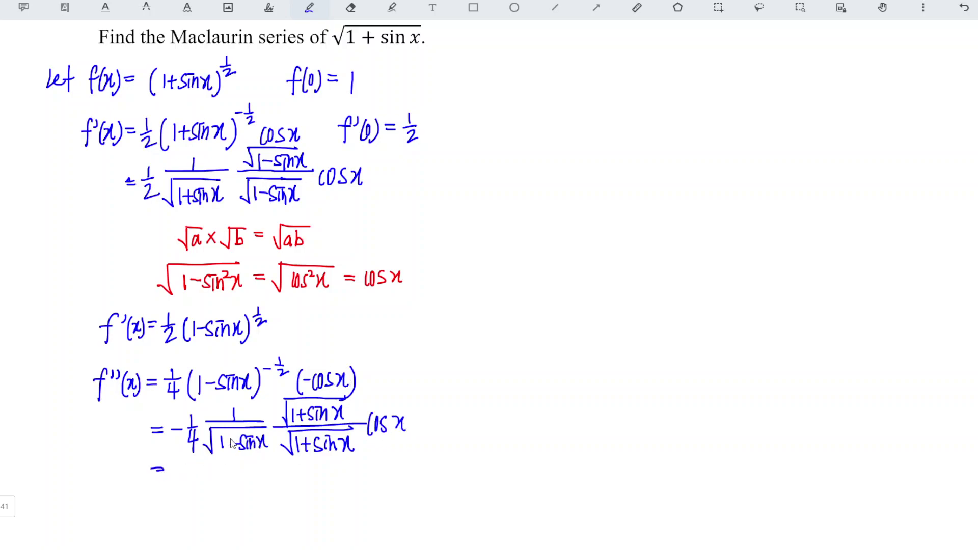
key("Escape")
left_click_drag(177, 468, 192, 472)
mouse_move(186, 474)
left_mouse_down()
mouse_move(198, 473)
mouse_move(198, 485)
left_mouse_up()
mouse_move(194, 479)
left_mouse_down()
mouse_move(192, 490)
mouse_move(210, 487)
left_mouse_up()
mouse_move(214, 473)
left_mouse_down()
mouse_move(252, 481)
mouse_move(263, 463)
mouse_move(265, 483)
mouse_move(279, 463)
left_mouse_up()
left_click_drag(274, 467, 284, 472)
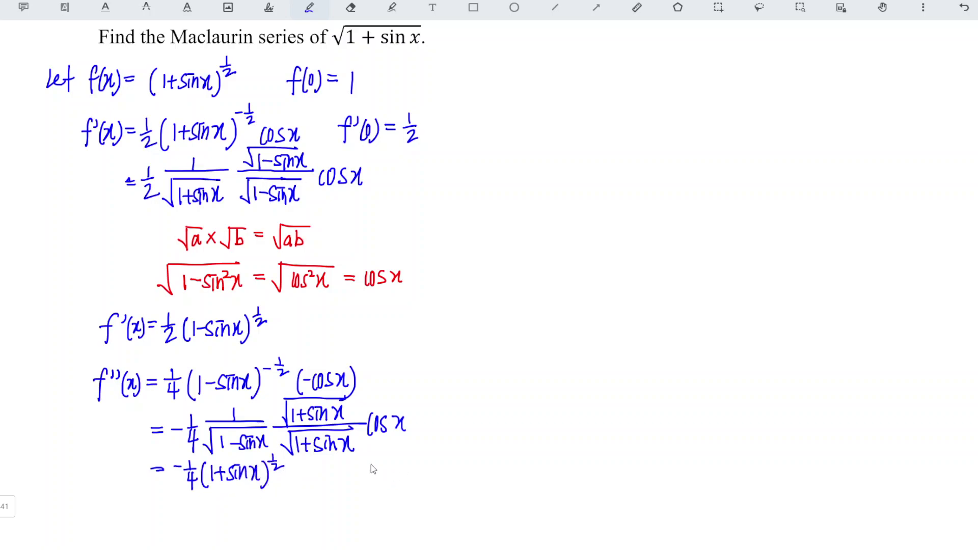
- Record f''(0) = −¼ beside the simplified result
mouse_move(376, 459)
left_mouse_down()
mouse_move(369, 487)
mouse_move(379, 465)
mouse_move(391, 483)
mouse_move(400, 464)
left_mouse_up()
mouse_move(406, 461)
left_mouse_down()
mouse_move(409, 482)
mouse_move(422, 463)
left_mouse_up()
left_click_drag(415, 468, 448, 462)
mouse_move(441, 465)
left_mouse_down()
mouse_move(460, 464)
mouse_move(460, 475)
left_mouse_up()
left_click_drag(454, 466, 453, 482)
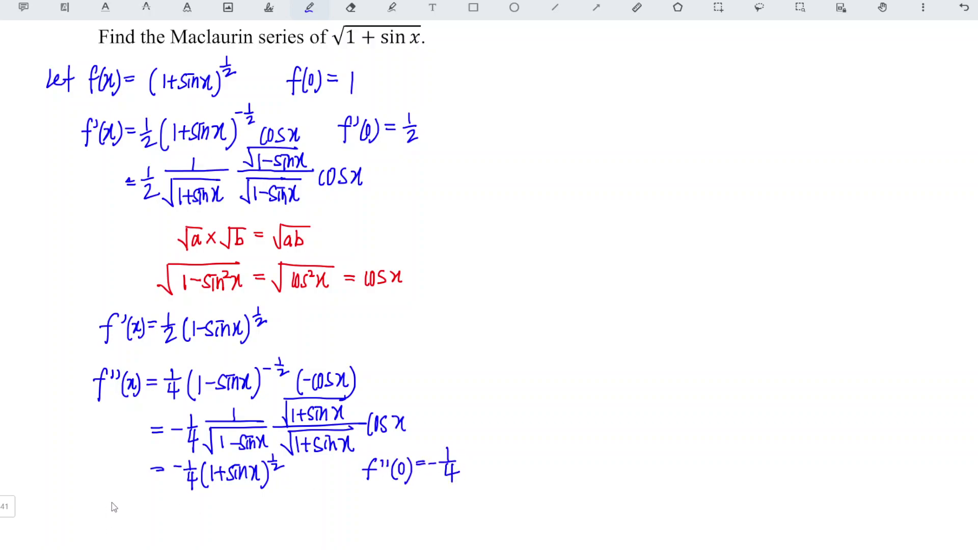
mouse_move(110, 496)
left_mouse_down()
mouse_move(104, 531)
mouse_move(118, 497)
mouse_move(148, 522)
mouse_move(187, 509)
left_mouse_up()
- Write −⅛(1+sin x)^(−½) on the f'''(x) line
key("h")
mouse_move(199, 517)
left_mouse_down()
mouse_move(223, 514)
mouse_move(237, 527)
mouse_move(251, 512)
mouse_move(270, 525)
left_mouse_up()
mouse_move(273, 505)
left_mouse_down()
mouse_move(271, 536)
mouse_move(284, 504)
left_mouse_up()
mouse_move(291, 493)
left_mouse_down()
mouse_move(292, 509)
mouse_move(300, 503)
left_mouse_up()
mouse_move(289, 507)
left_mouse_down()
mouse_move(311, 535)
mouse_move(333, 515)
mouse_move(323, 539)
left_mouse_up()
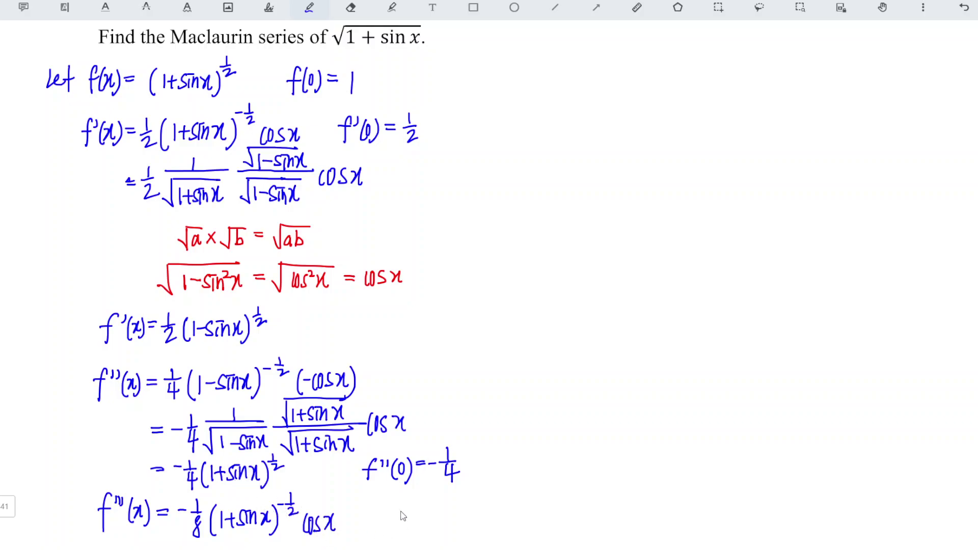
- Record f'''(0) = −⅛ beside the third derivative
mouse_move(397, 504)
left_mouse_down()
mouse_move(385, 533)
mouse_move(393, 518)
left_mouse_up()
left_click_drag(401, 504, 403, 515)
mouse_move(407, 504)
left_mouse_down()
mouse_move(411, 531)
mouse_move(419, 509)
mouse_move(424, 533)
left_mouse_up()
left_click_drag(431, 511, 452, 512)
left_click_drag(460, 497, 471, 514)
mouse_move(467, 519)
left_mouse_down()
mouse_move(458, 528)
mouse_move(466, 521)
left_mouse_up()
key("Escape")
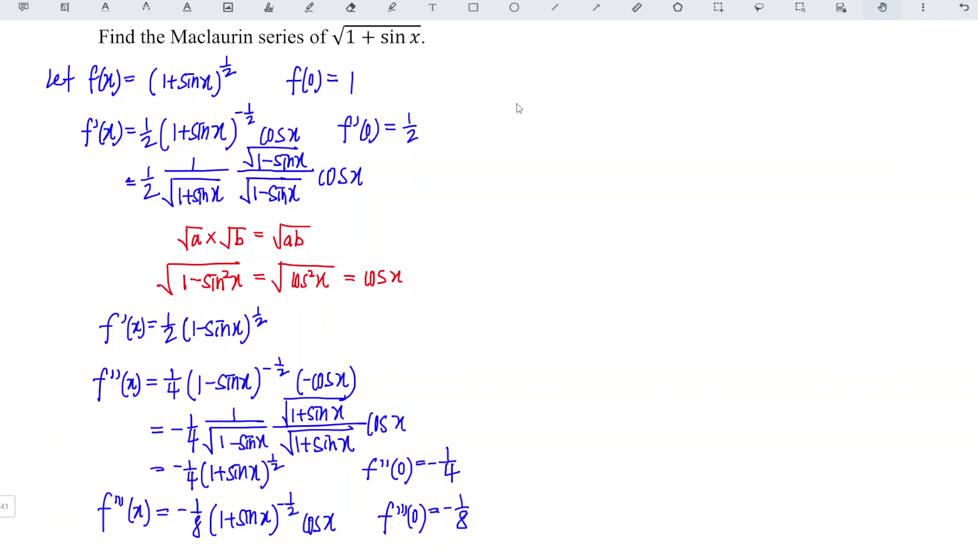
- Write √(1+sin x) = at the upper right of the page
left_click_drag(516, 104, 589, 95)
mouse_move(503, 128)
left_mouse_down()
mouse_move(515, 104)
mouse_move(529, 130)
left_mouse_up()
mouse_move(533, 122)
left_mouse_down()
mouse_move(545, 121)
mouse_move(539, 134)
left_mouse_up()
mouse_move(564, 112)
left_mouse_down()
mouse_move(549, 130)
mouse_move(563, 131)
left_mouse_up()
mouse_move(565, 122)
left_mouse_down()
mouse_move(577, 129)
mouse_move(611, 111)
left_mouse_up()
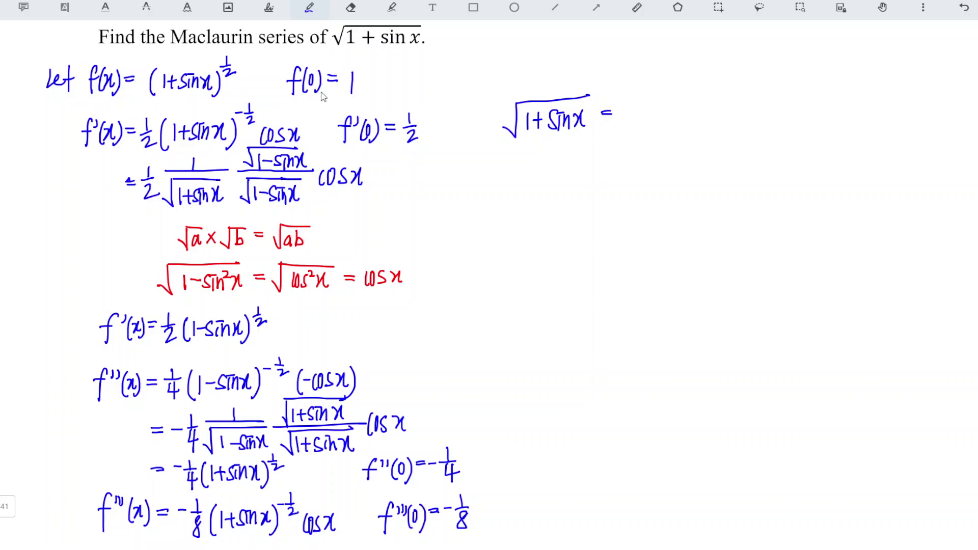
- Write the first two series terms, 1/0! x⁰ + (1/2)/1! x
left_click_drag(635, 92, 635, 99)
left_click(639, 129)
left_click_drag(658, 109, 654, 121)
mouse_move(665, 95)
left_mouse_down()
mouse_move(662, 105)
mouse_move(708, 90)
mouse_move(714, 104)
mouse_move(700, 103)
left_mouse_up()
mouse_move(719, 79)
left_mouse_down()
mouse_move(722, 104)
mouse_move(735, 108)
left_mouse_up()
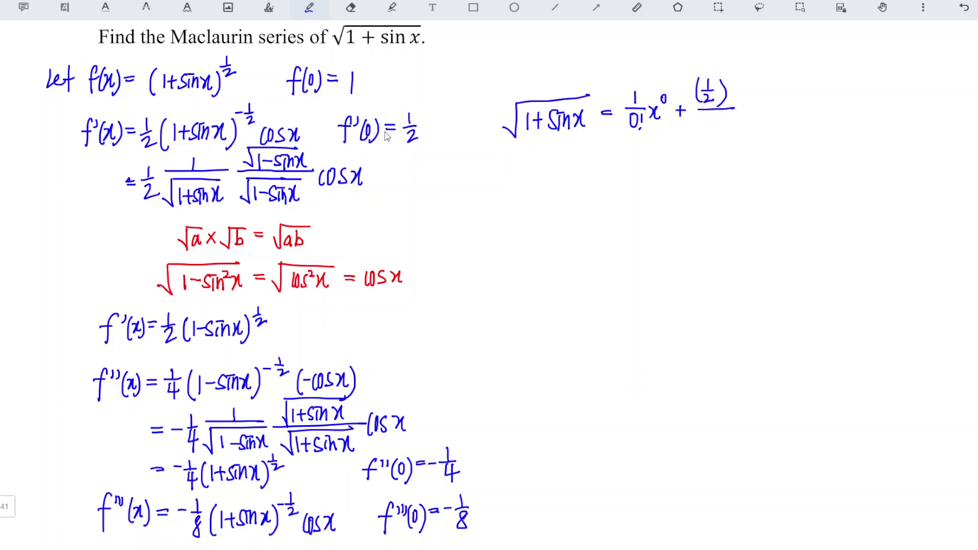
mouse_move(712, 116)
left_mouse_down()
mouse_move(708, 131)
mouse_move(774, 108)
mouse_move(768, 117)
left_mouse_up()
- Add the third term (−1/4)/2! x² followed by a plus
left_click_drag(805, 72, 805, 80)
mouse_move(798, 84)
left_mouse_down()
mouse_move(811, 83)
mouse_move(816, 103)
mouse_move(806, 125)
left_mouse_up()
mouse_move(811, 108)
left_mouse_down()
mouse_move(810, 123)
mouse_move(864, 111)
left_mouse_up()
left_click(809, 128)
left_click_drag(859, 106, 859, 116)
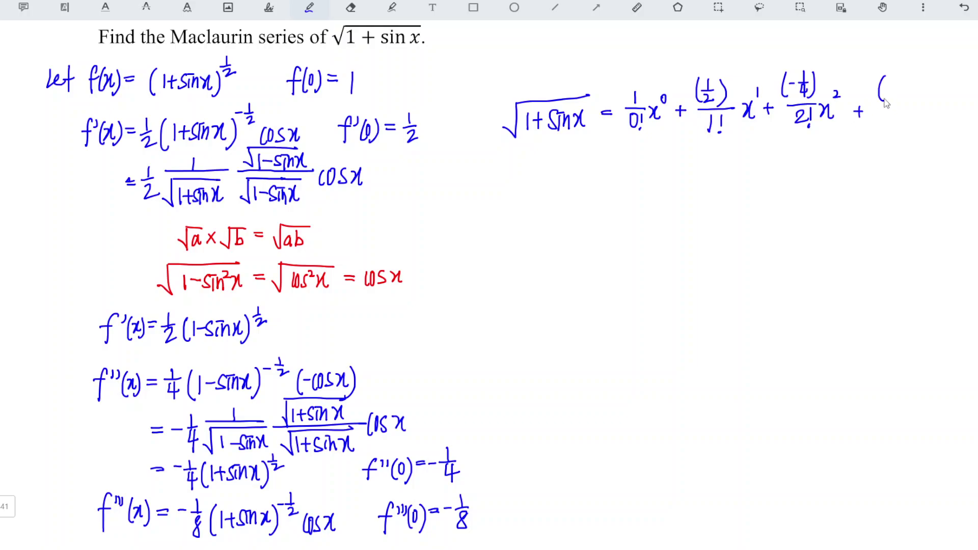
- Add the fourth term (−1/8)/3! x³ + and start the simplified line with '= 1'
left_click_drag(884, 86, 889, 85)
mouse_move(903, 77)
left_mouse_down()
mouse_move(907, 126)
mouse_move(929, 119)
left_mouse_up()
left_click(905, 131)
mouse_move(934, 106)
left_mouse_down()
mouse_move(924, 121)
mouse_move(937, 103)
mouse_move(962, 112)
left_mouse_up()
left_click_drag(957, 106, 955, 121)
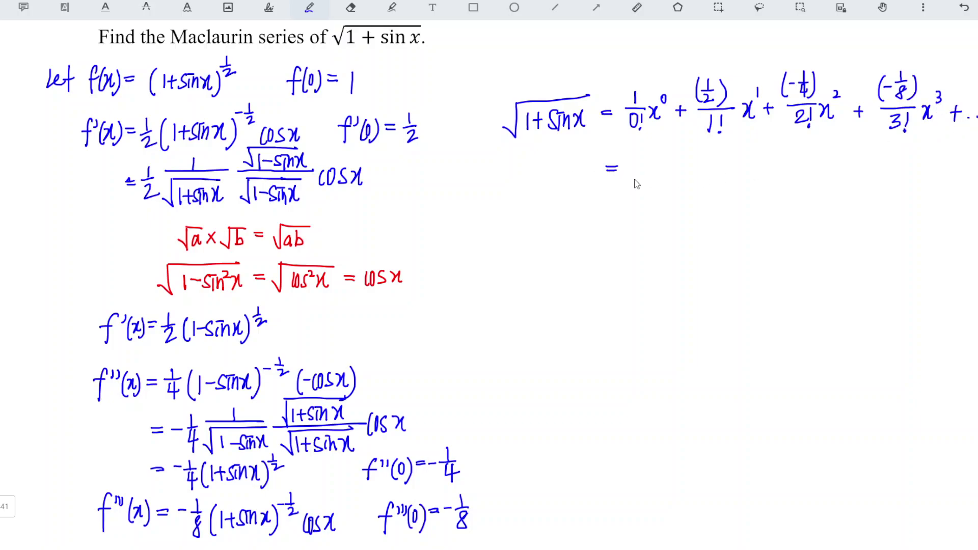
mouse_move(635, 166)
left_mouse_down()
mouse_move(635, 192)
mouse_move(680, 173)
left_mouse_up()
- Write + ½x − ⅛x² on the simplified line and touch up the 3! sign
mouse_move(670, 176)
left_mouse_down()
mouse_move(686, 175)
mouse_move(686, 193)
mouse_move(702, 191)
left_mouse_up()
key("h")
left_click_drag(741, 168, 745, 180)
mouse_move(744, 184)
left_mouse_down()
mouse_move(740, 193)
mouse_move(741, 183)
left_mouse_up()
mouse_move(755, 176)
left_mouse_down()
mouse_move(759, 192)
mouse_move(776, 172)
left_mouse_up()
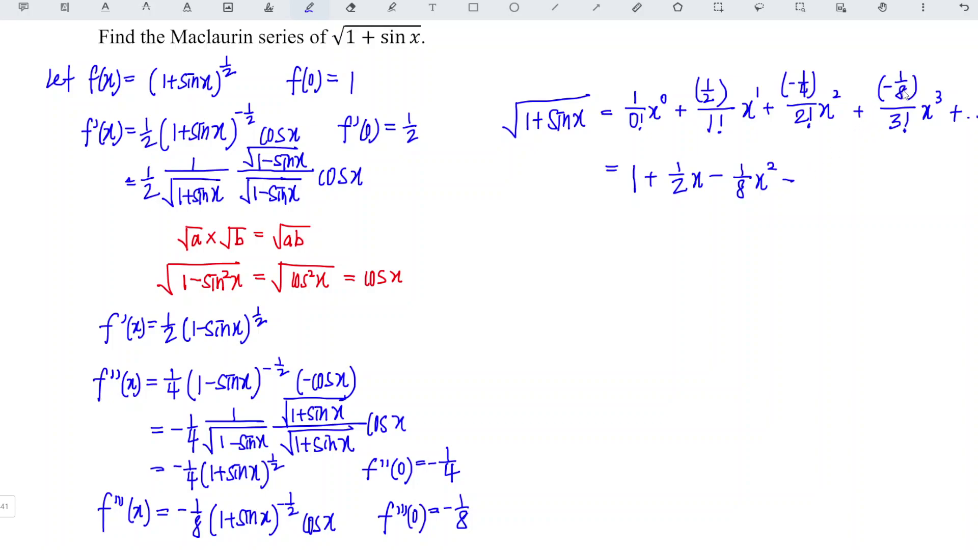
left_click(905, 130)
- Finish the simplified series with − 1/48 x³ + …
mouse_move(814, 163)
left_mouse_down()
mouse_move(815, 176)
mouse_move(832, 178)
left_mouse_up()
mouse_move(814, 183)
left_mouse_down()
mouse_move(818, 203)
mouse_move(825, 186)
mouse_move(839, 191)
mouse_move(862, 169)
mouse_move(876, 179)
left_mouse_up()
left_click_drag(870, 172, 870, 189)
left_click(884, 182)
left_click(892, 182)
left_click(900, 182)
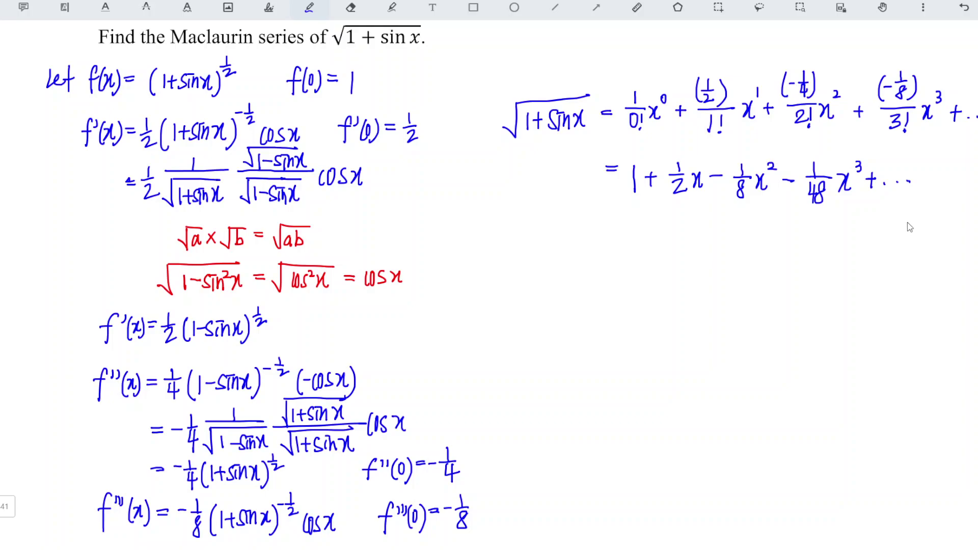
- Draw a closing # beneath the result to mark the final answer
left_click_drag(903, 239, 916, 237)
left_click_drag(907, 227, 906, 244)
left_click_drag(913, 227, 911, 243)
left_click(920, 244)
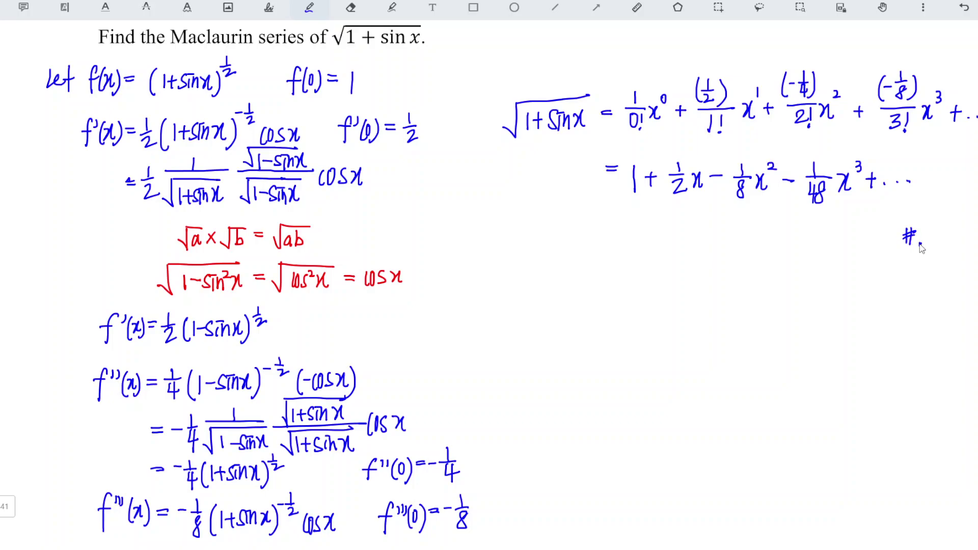